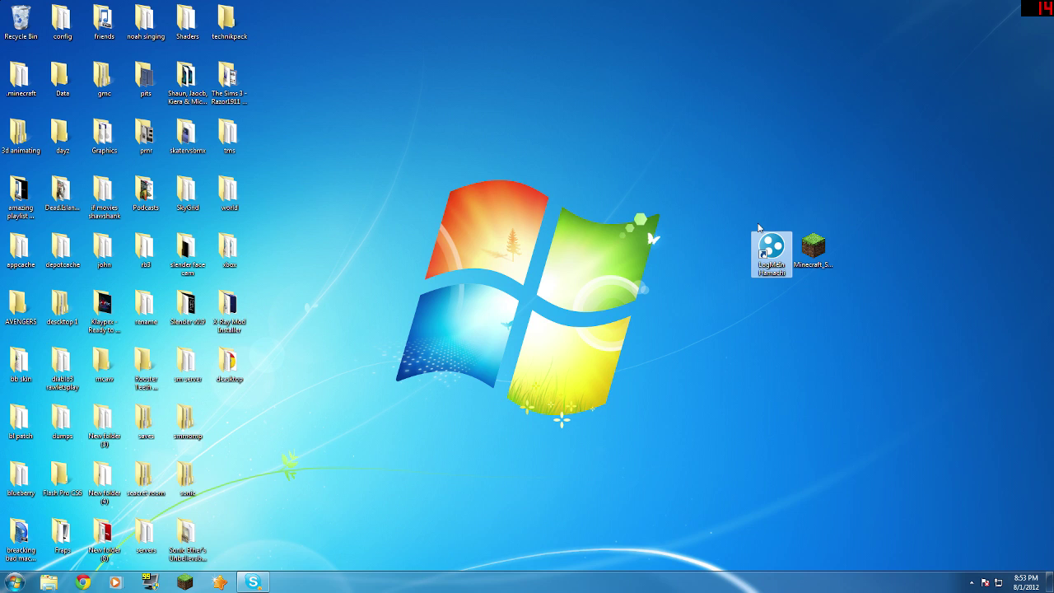
Step: Reposition the LogMeIn Hamachi and Minecraft_Server icons side by side on the desktop
{"action": "left_click_drag", "start_coordinate": [767, 234], "coordinate": [725, 234]}
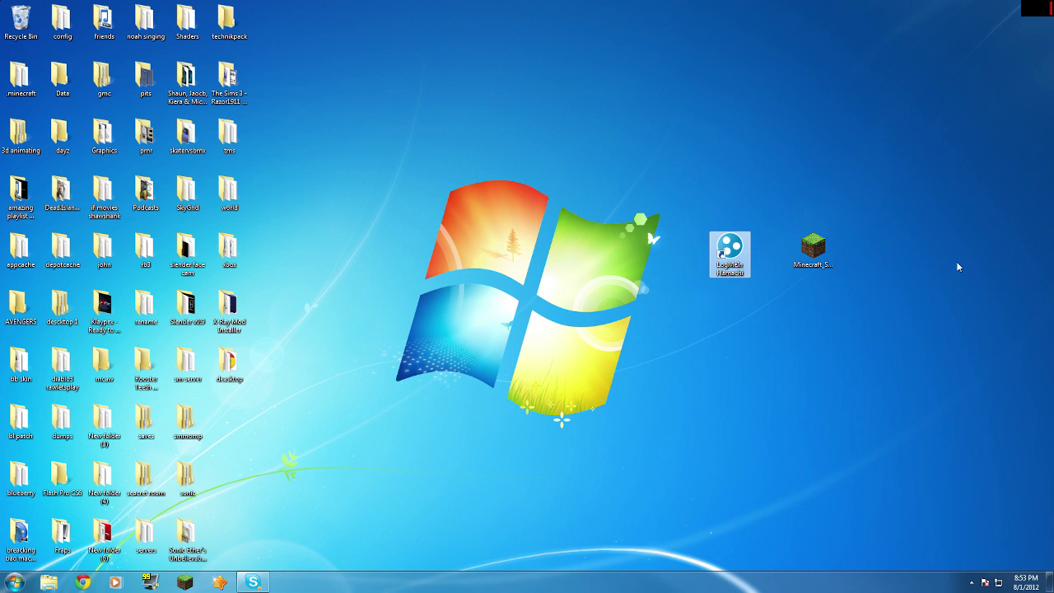
{"action": "left_click_drag", "start_coordinate": [841, 265], "coordinate": [842, 286]}
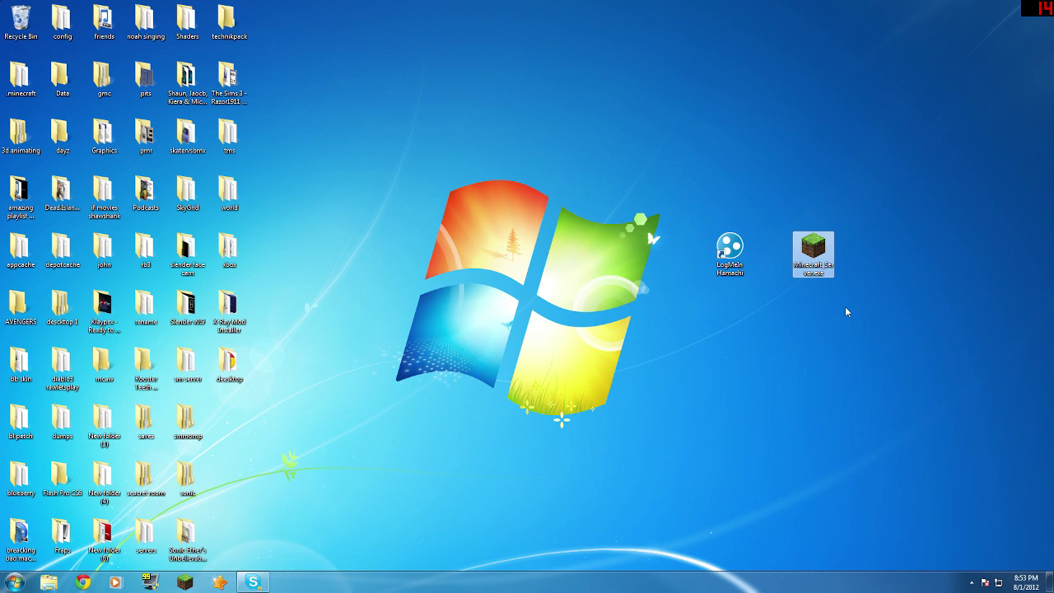
{"action": "left_click_drag", "start_coordinate": [797, 253], "coordinate": [762, 265]}
Step: Create a desktop folder named 1.3.1 and move Minecraft_Server.exe into it
{"action": "right_click", "coordinate": [893, 262]}
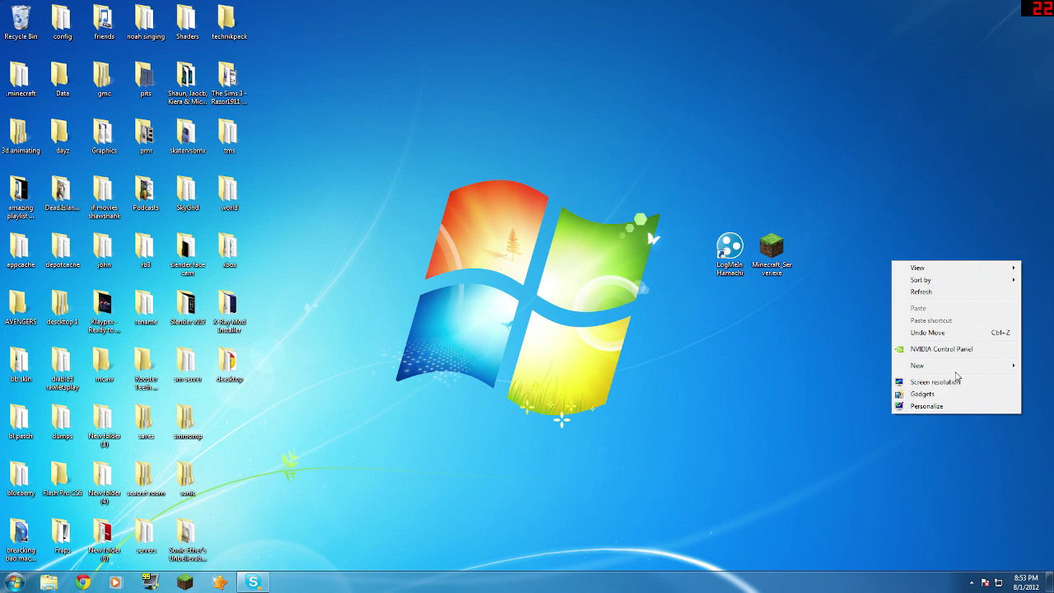
{"action": "mouse_move", "coordinate": [958, 367]}
{"action": "left_click", "coordinate": [856, 370]}
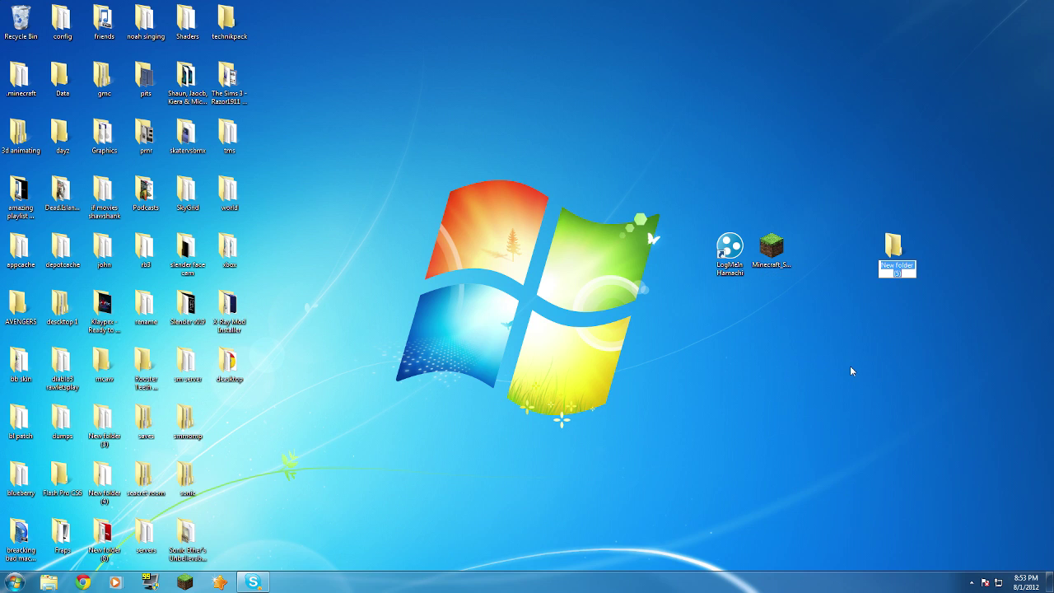
{"action": "type", "text": "1.3.1"}
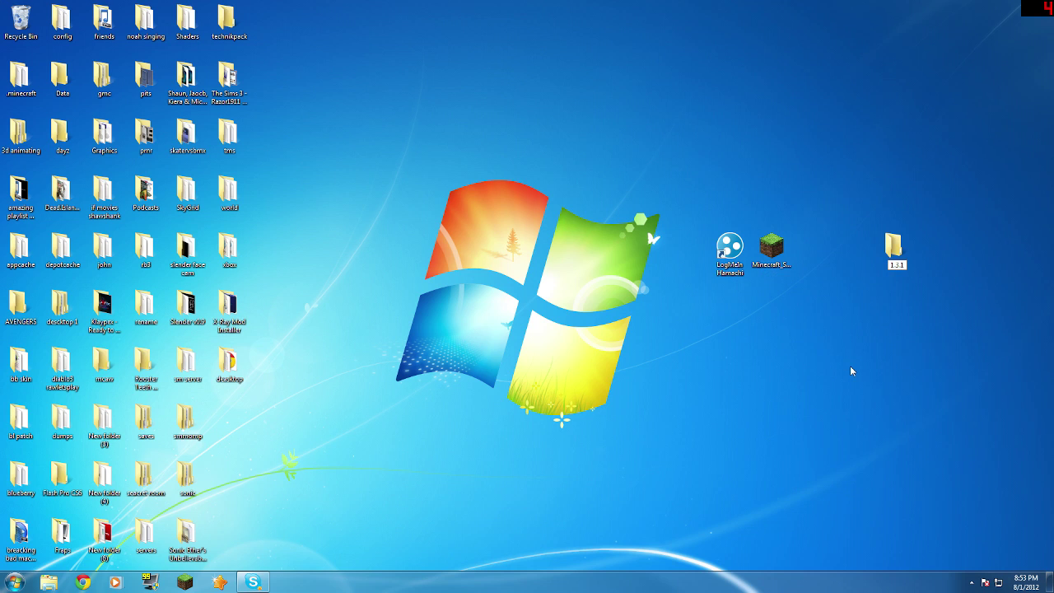
{"action": "key", "text": "Return"}
{"action": "left_click", "coordinate": [772, 251]}
{"action": "left_click_drag", "start_coordinate": [772, 251], "coordinate": [895, 249]}
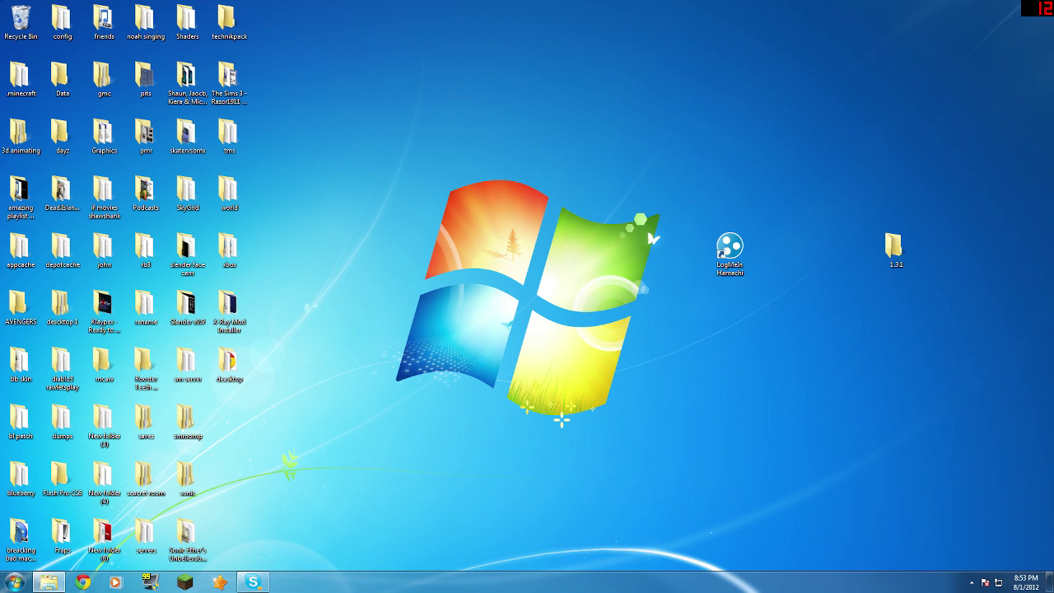
Step: Run Minecraft_Server.exe from the 1.3.1 folder to generate the server files and close the server once it has loaded
{"action": "left_click_drag", "start_coordinate": [932, 152], "coordinate": [659, 155]}
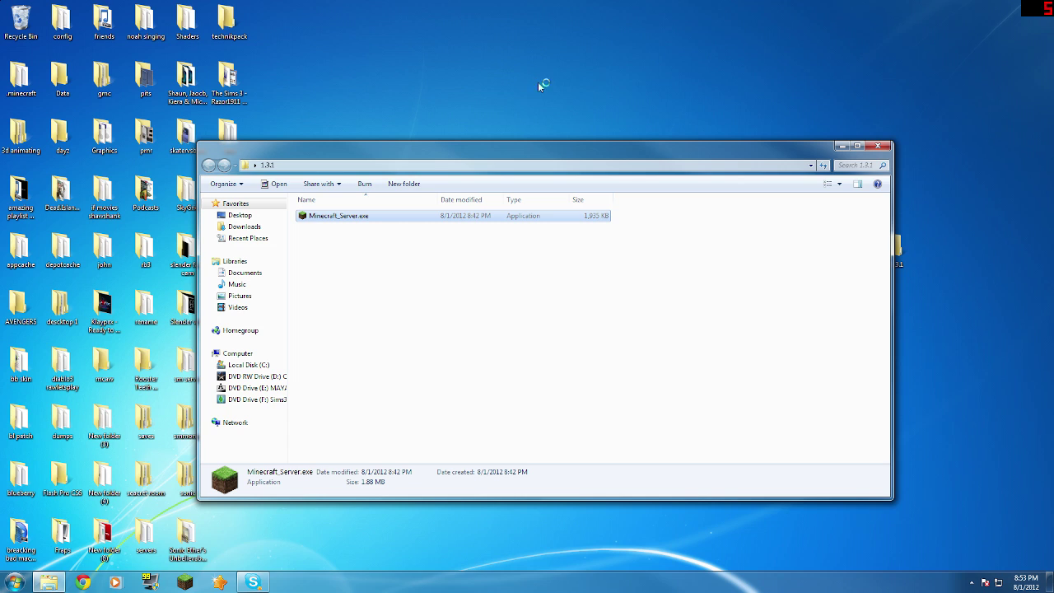
{"action": "double_click", "coordinate": [445, 219]}
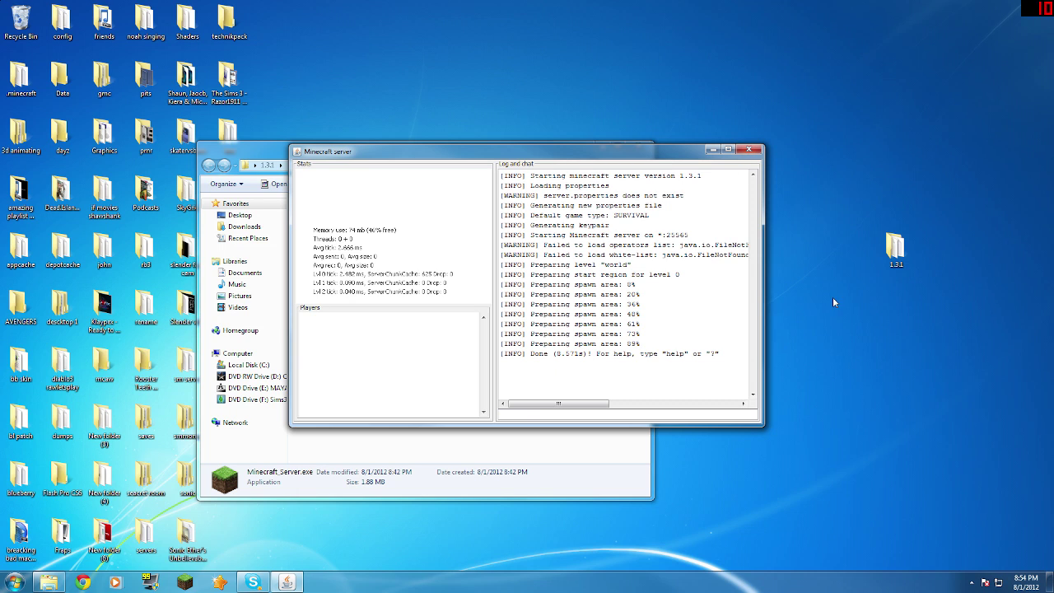
{"action": "left_click", "coordinate": [748, 149]}
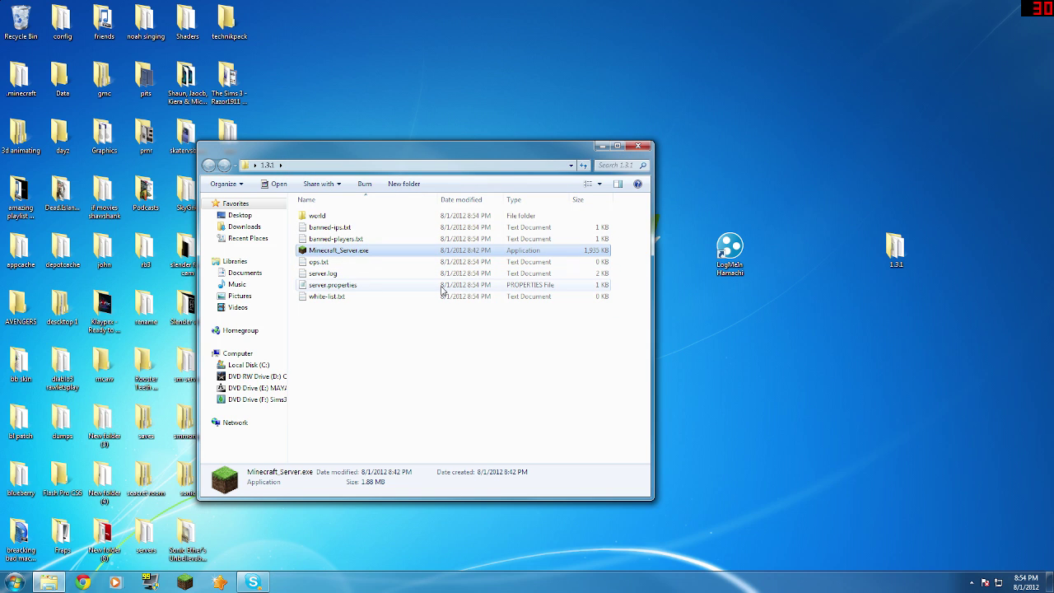
Step: Switch to LogMeIn Hamachi and create a new client-owned network with the ID mhg12345
{"action": "double_click", "coordinate": [730, 251]}
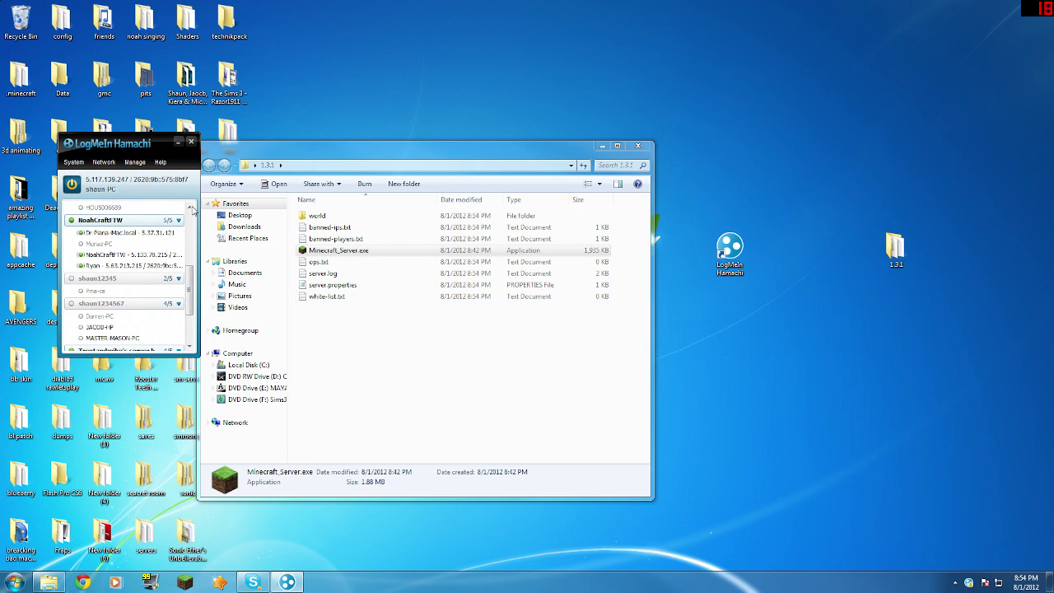
{"action": "left_click", "coordinate": [757, 152]}
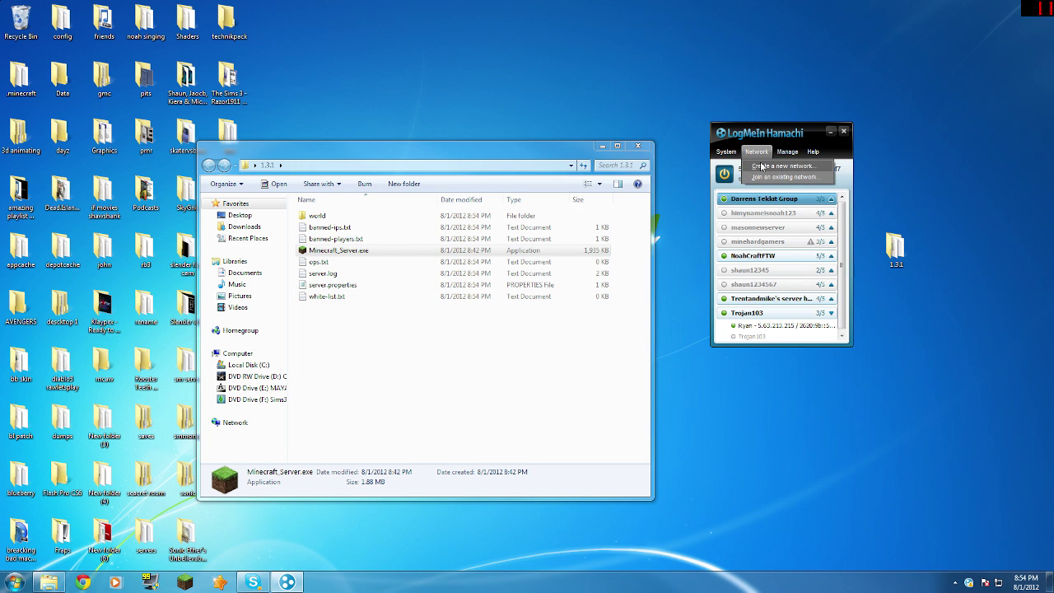
{"action": "left_click", "coordinate": [762, 167]}
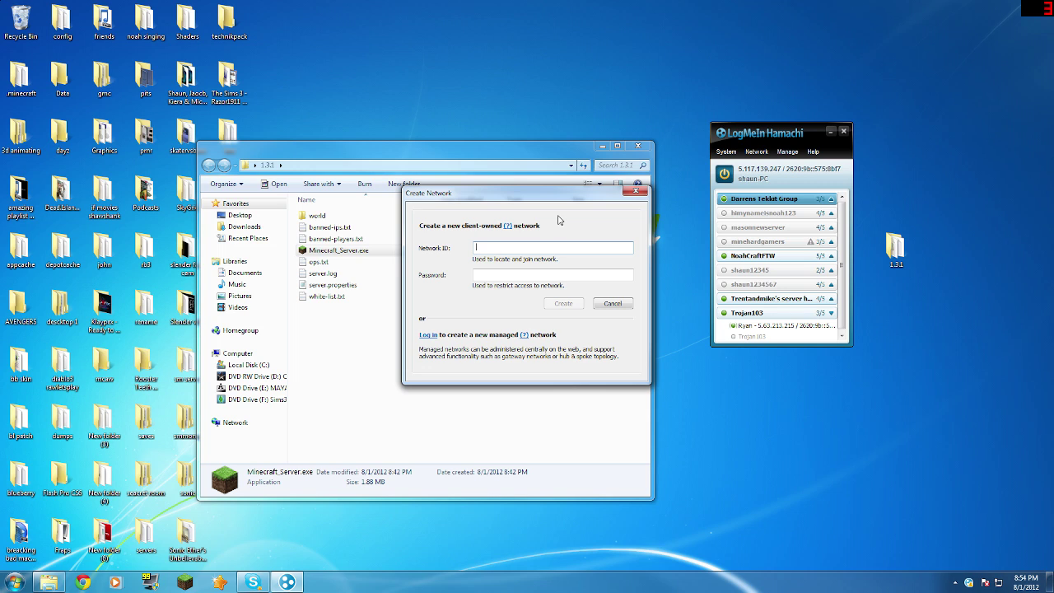
{"action": "type", "text": "mi"}
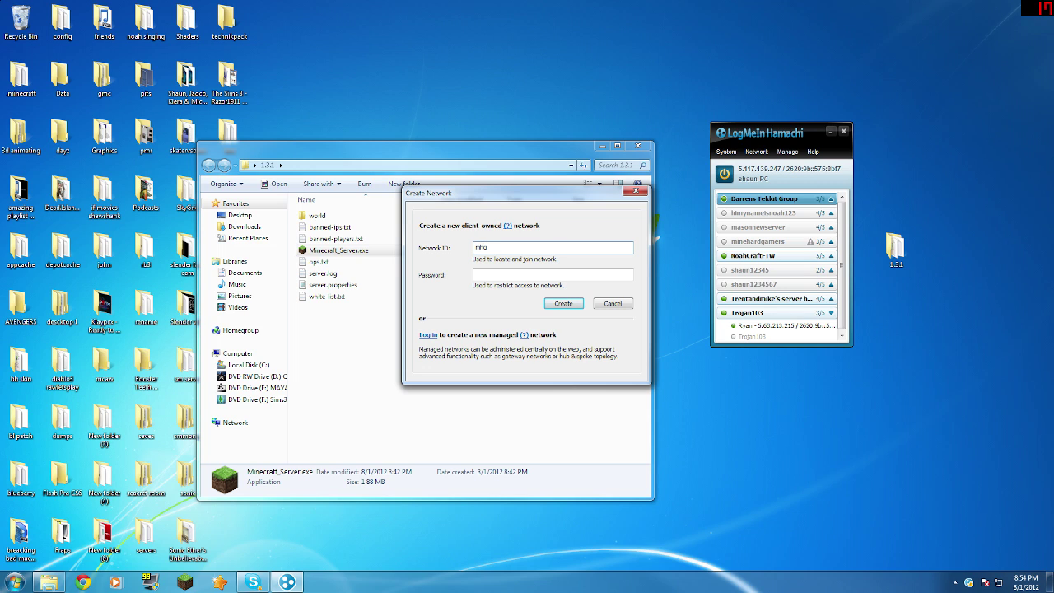
{"action": "left_click", "coordinate": [536, 273]}
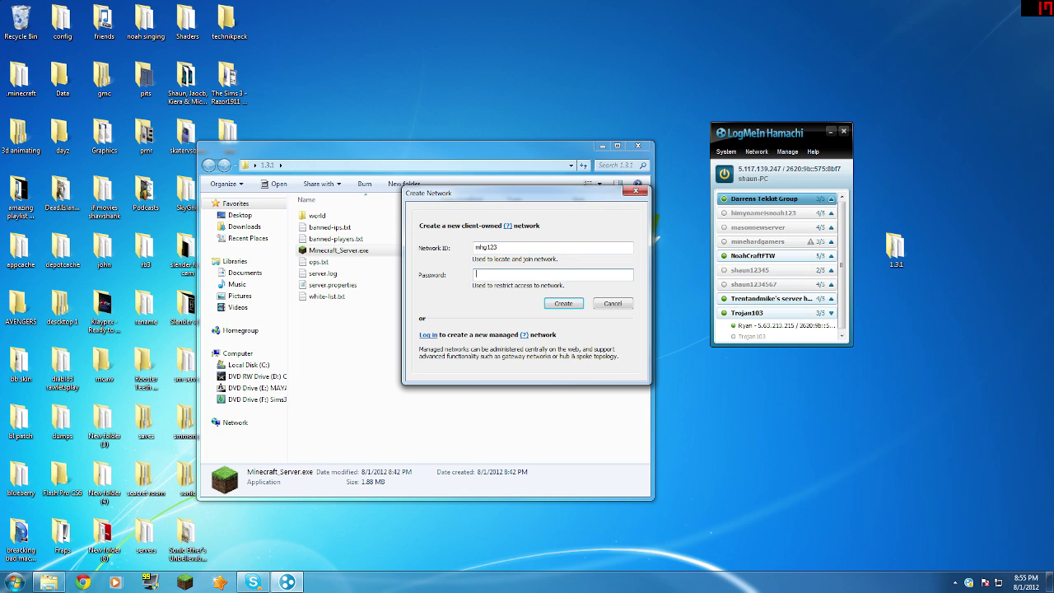
{"action": "left_click", "coordinate": [563, 303]}
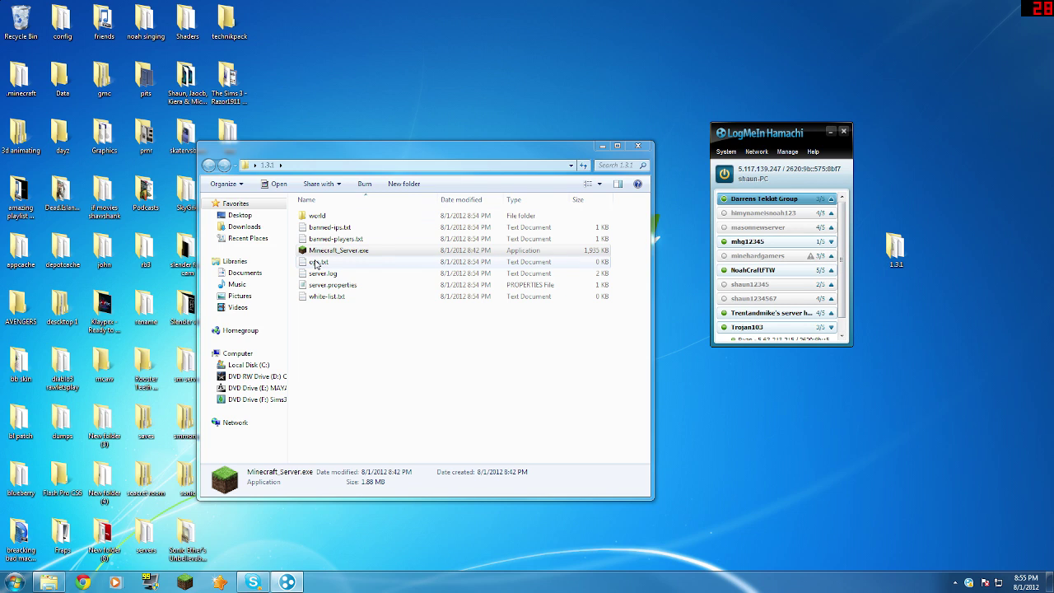
Step: Open server.properties with Notepad, keeping Notepad as the default program for this file type
{"action": "double_click", "coordinate": [373, 286]}
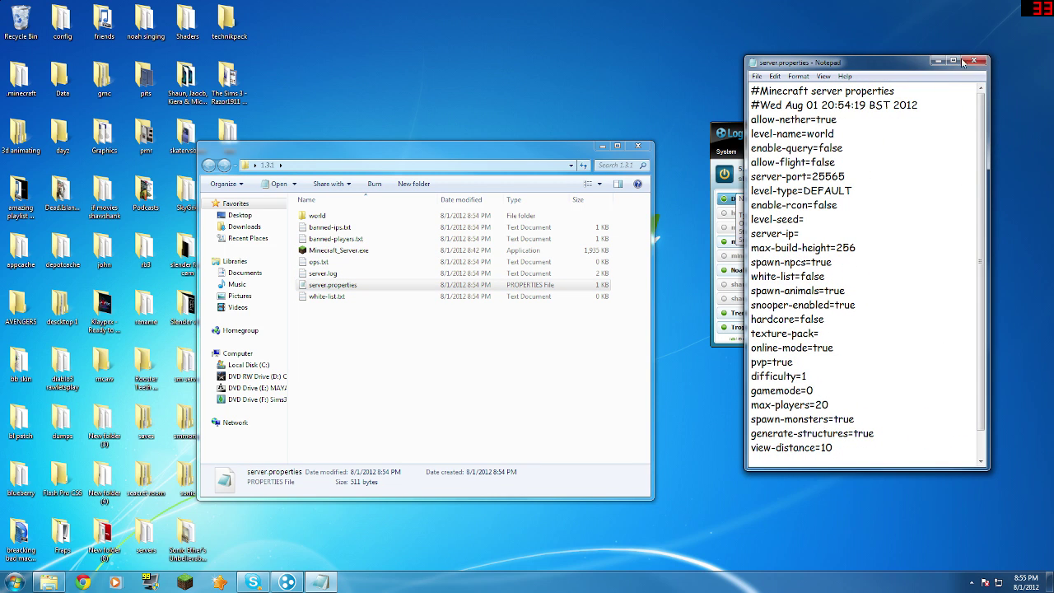
{"action": "left_click", "coordinate": [987, 58]}
{"action": "right_click", "coordinate": [317, 286]}
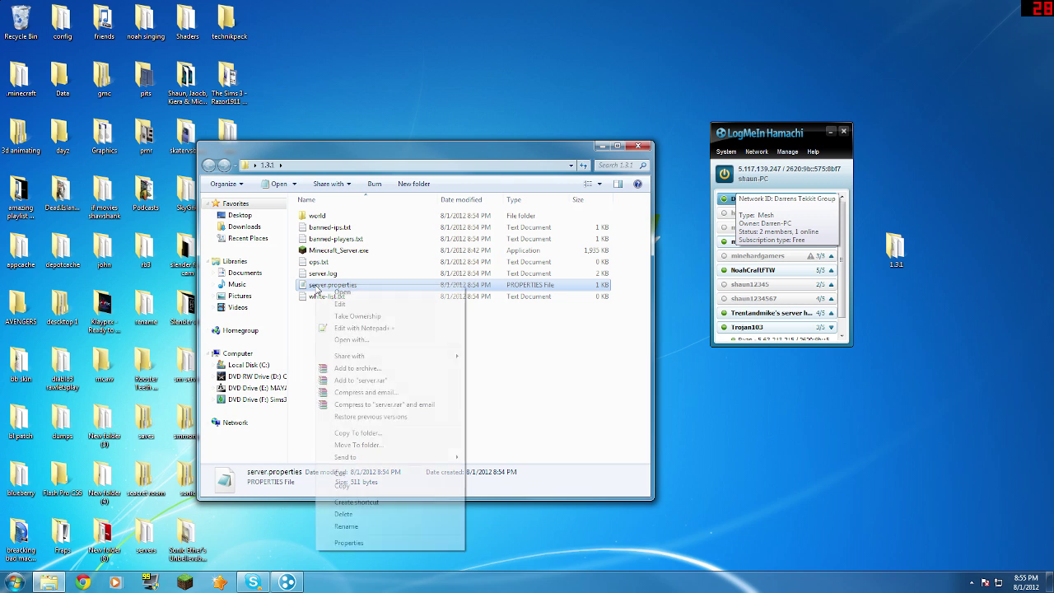
{"action": "left_click", "coordinate": [367, 340]}
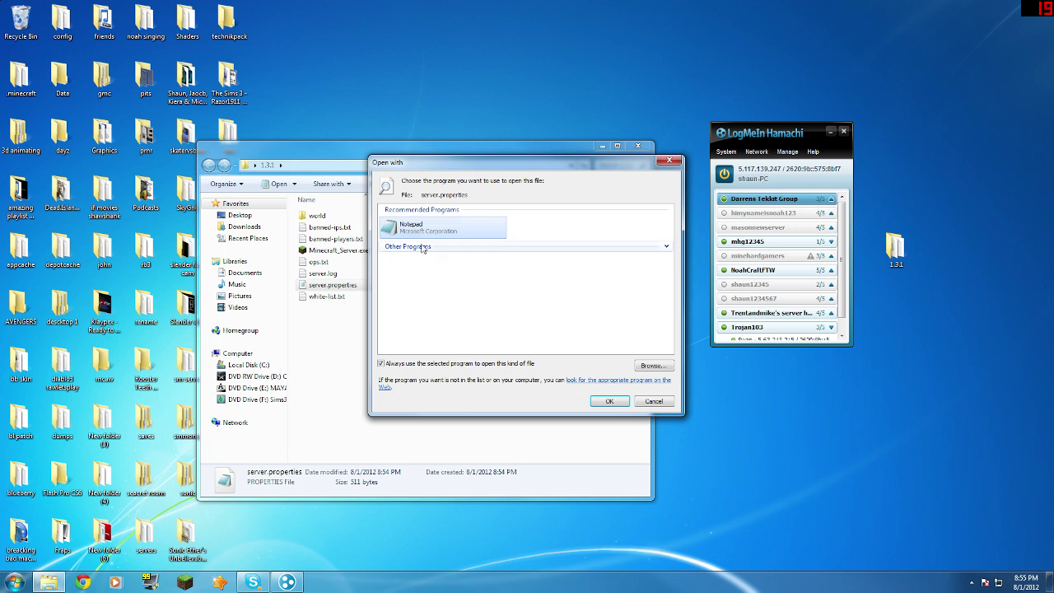
{"action": "left_click", "coordinate": [614, 403]}
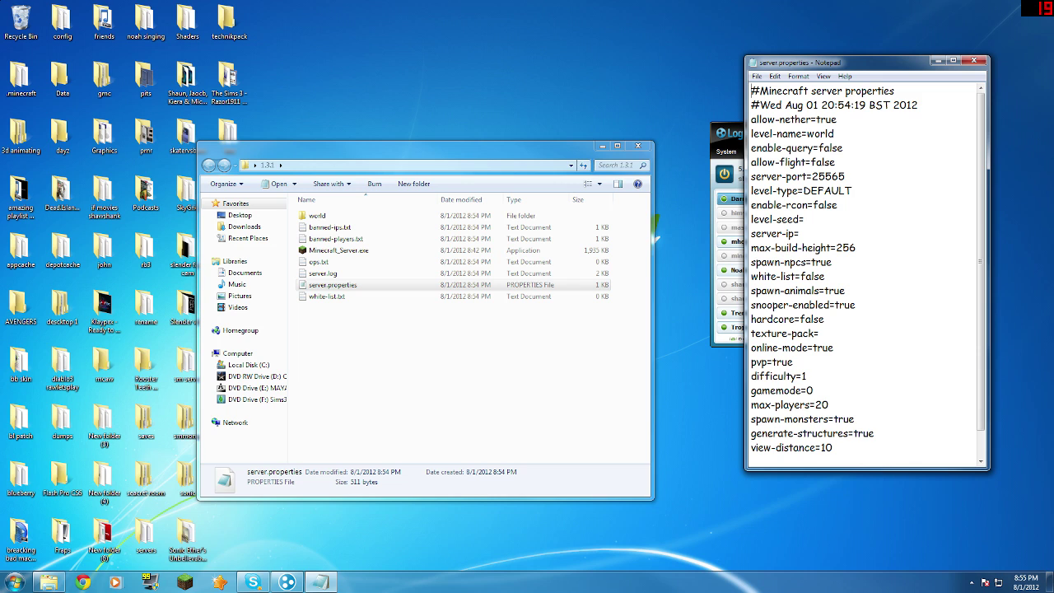
Step: Set server-ip to the Hamachi address 5.117.139.247 in server.properties, save the file and close it
{"action": "left_click_drag", "start_coordinate": [723, 140], "coordinate": [574, 155]}
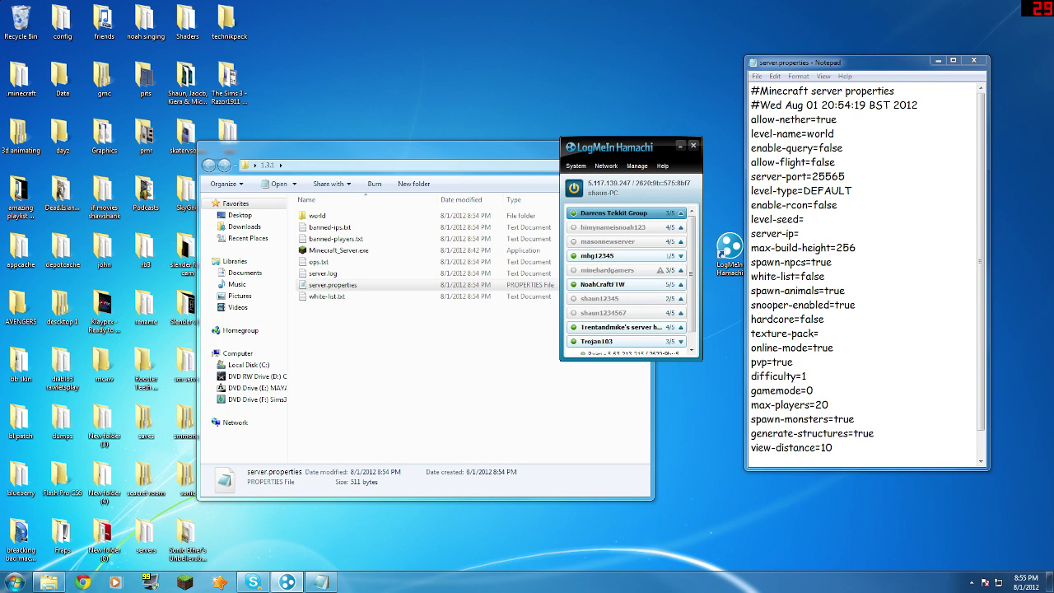
{"action": "left_click", "coordinate": [798, 234]}
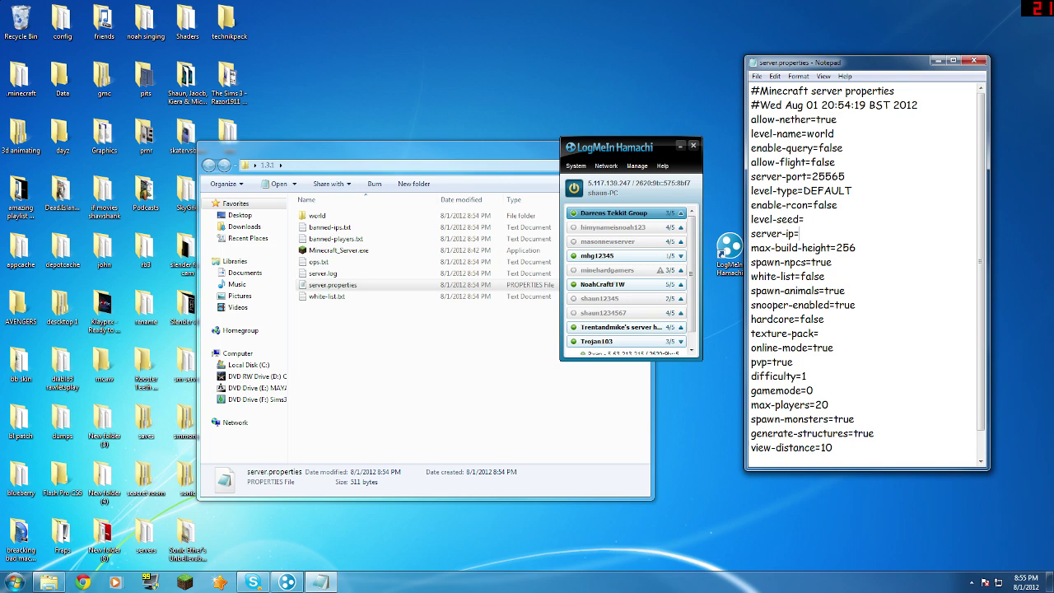
{"action": "type", "text": "5.117.139.247"}
{"action": "left_click", "coordinate": [756, 76]}
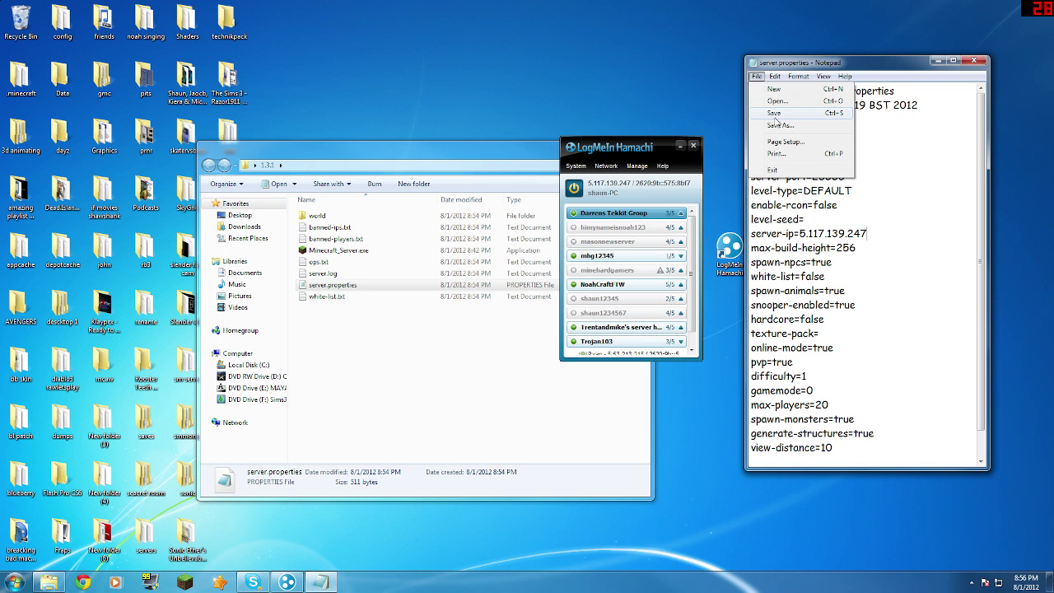
{"action": "left_click", "coordinate": [774, 115]}
{"action": "left_click", "coordinate": [974, 62]}
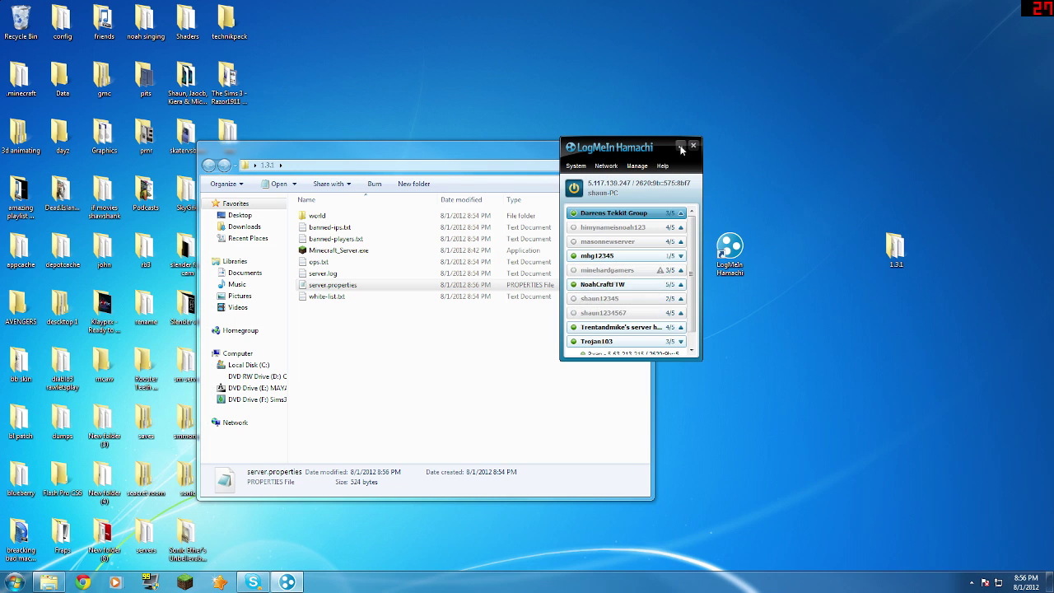
Step: Minimize Hamachi and run Minecraft_Server.exe from the 1.3.1 folder again, allowing it past the security warning
{"action": "left_click", "coordinate": [681, 146]}
{"action": "left_click", "coordinate": [340, 251]}
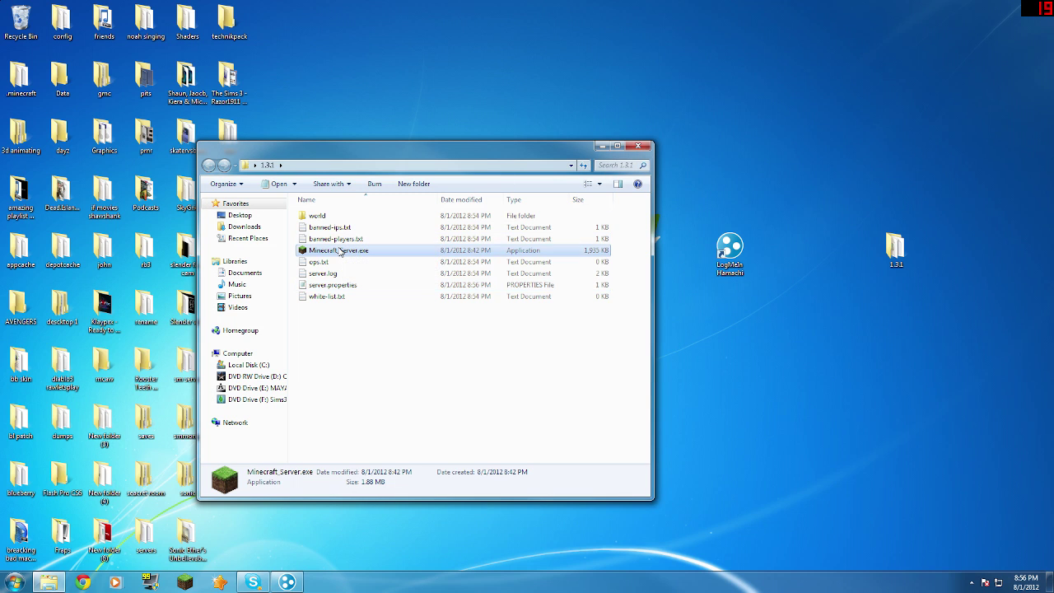
{"action": "double_click", "coordinate": [340, 252]}
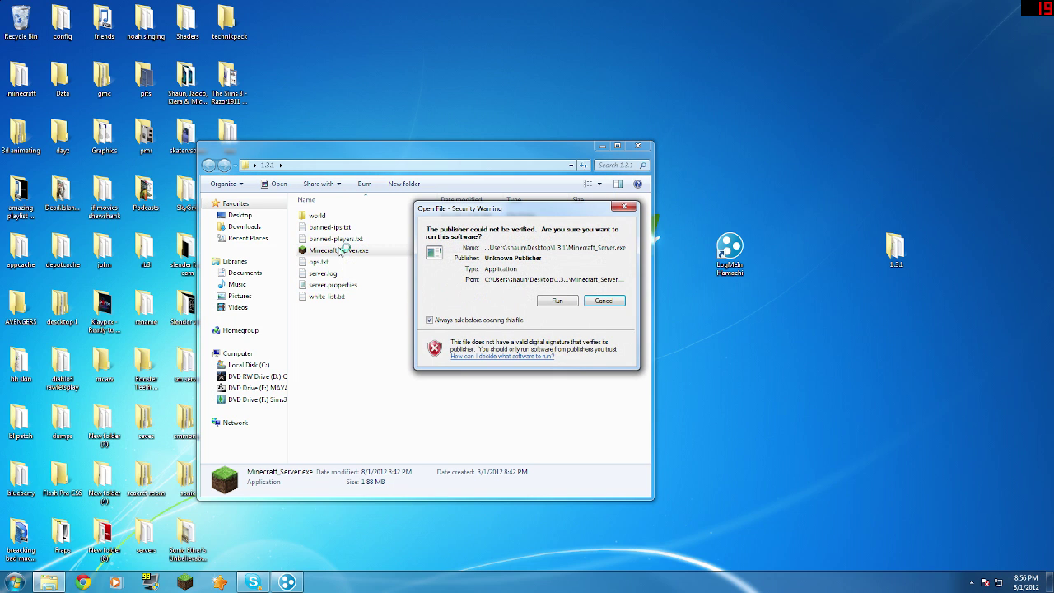
{"action": "left_click", "coordinate": [556, 302]}
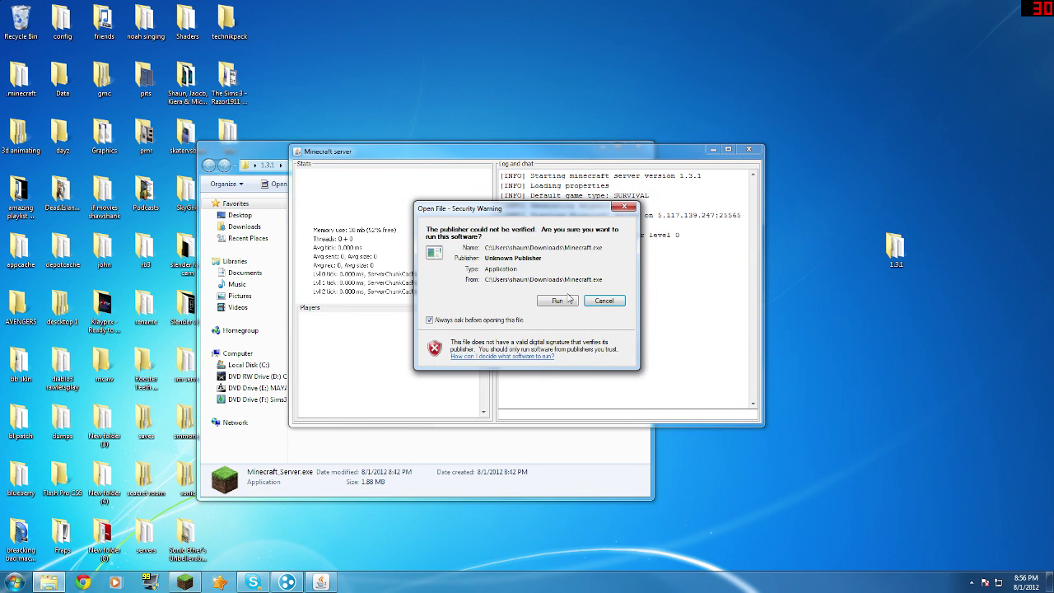
Step: Launch the Minecraft client, log in with the saved account, and arrange the server and game windows side by side
{"action": "left_click", "coordinate": [568, 299]}
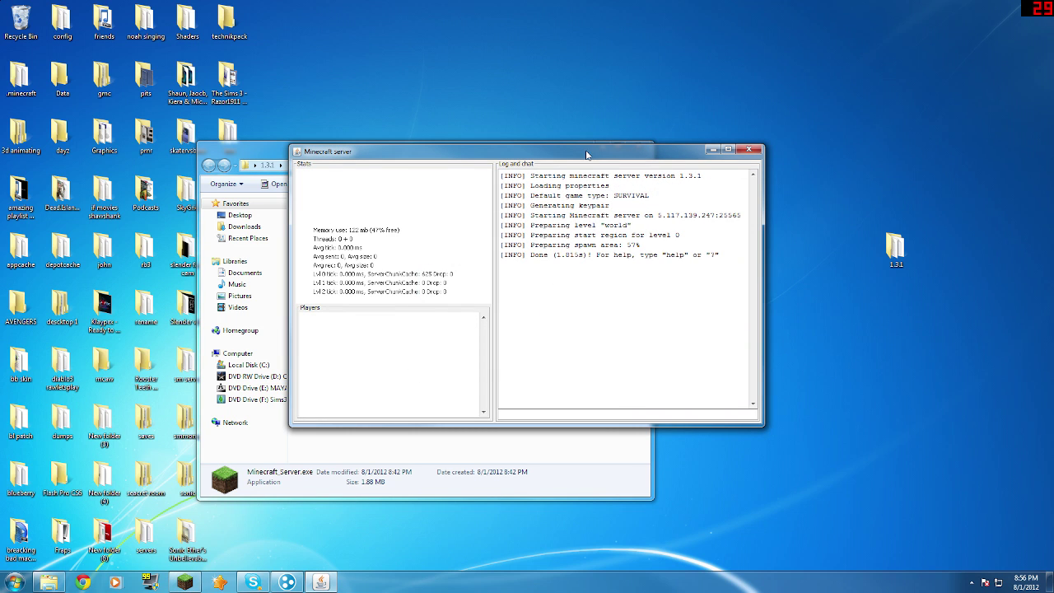
{"action": "left_click_drag", "start_coordinate": [587, 155], "coordinate": [381, 65]}
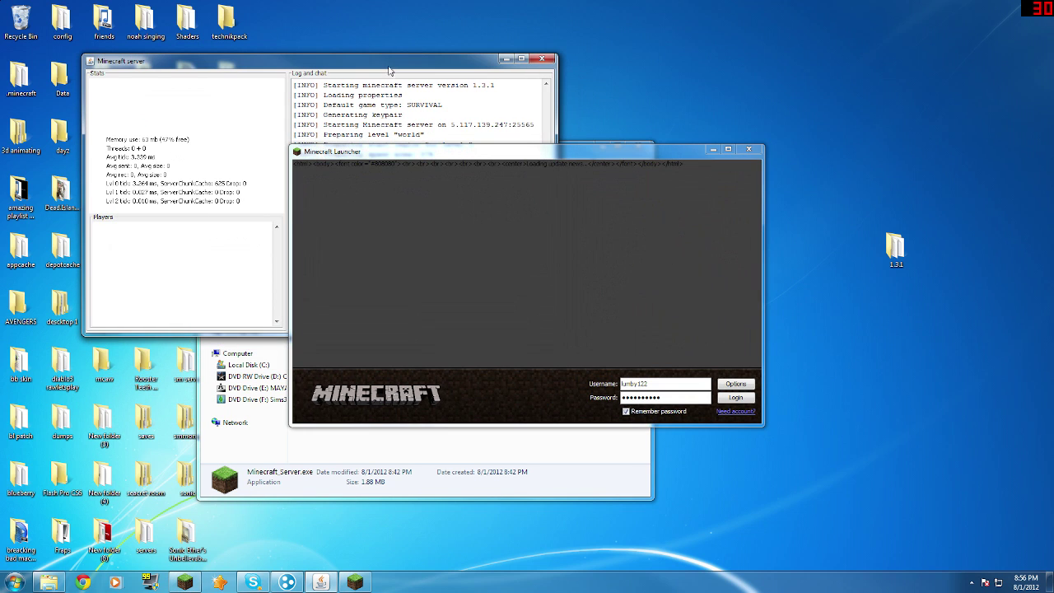
{"action": "left_click", "coordinate": [744, 400]}
{"action": "left_click_drag", "start_coordinate": [623, 169], "coordinate": [898, 172]}
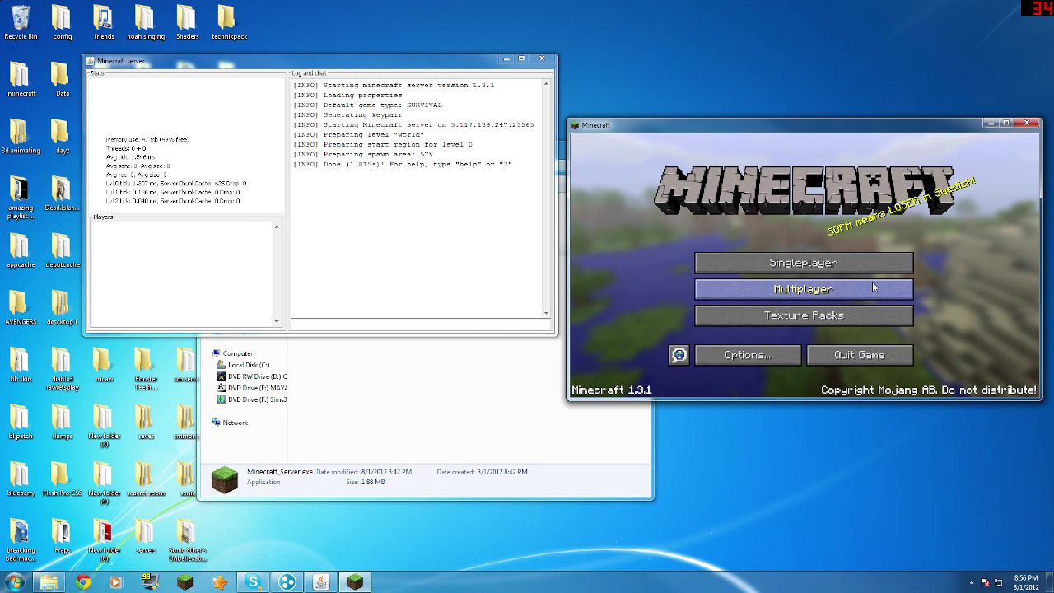
Step: Add a multiplayer server named Minecraft Server with the address 5.118.139.247, keeping the Hamachi window visible for reference
{"action": "left_click", "coordinate": [873, 284]}
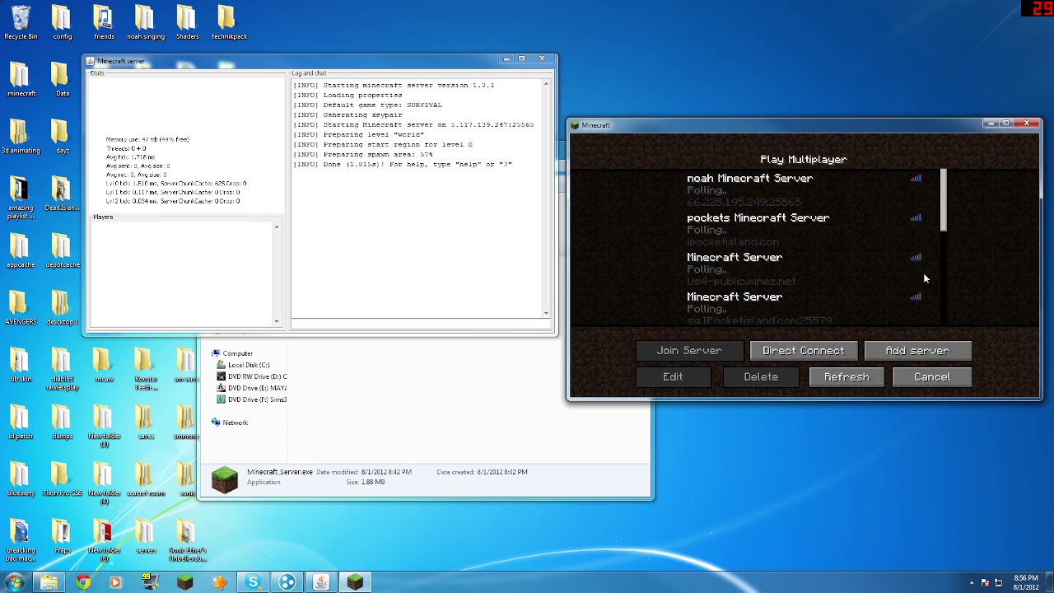
{"action": "left_click", "coordinate": [890, 354]}
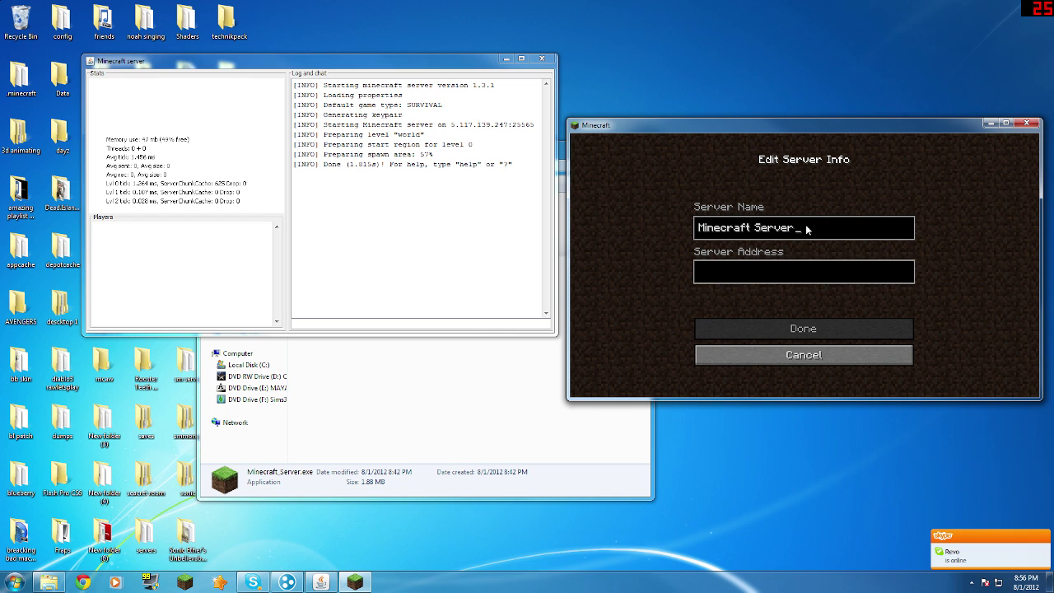
{"action": "left_click", "coordinate": [750, 277]}
{"action": "type", "text": "5"}
{"action": "key", "text": "alt+Tab"}
{"action": "left_click_drag", "start_coordinate": [601, 149], "coordinate": [450, 346]}
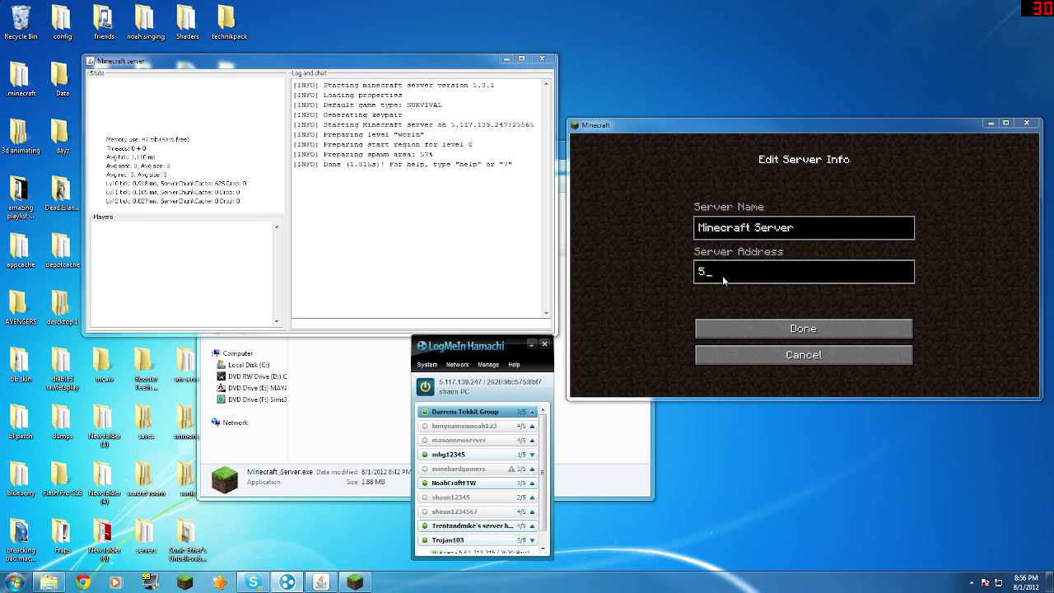
{"action": "left_click", "coordinate": [723, 276]}
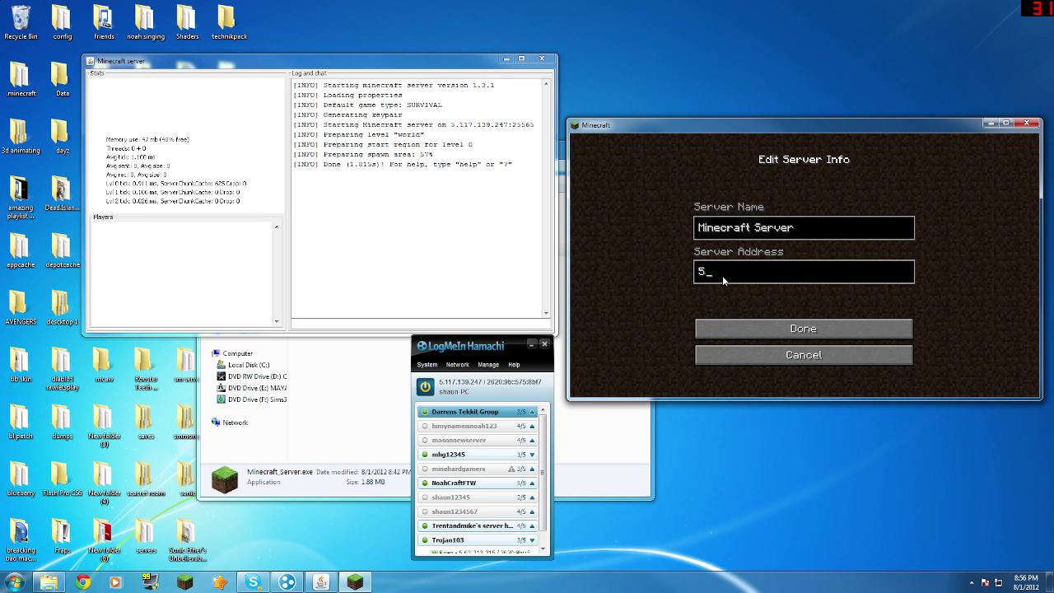
{"action": "type", "text": ".118.139"}
{"action": "type", "text": ".247"}
{"action": "left_click", "coordinate": [767, 328]}
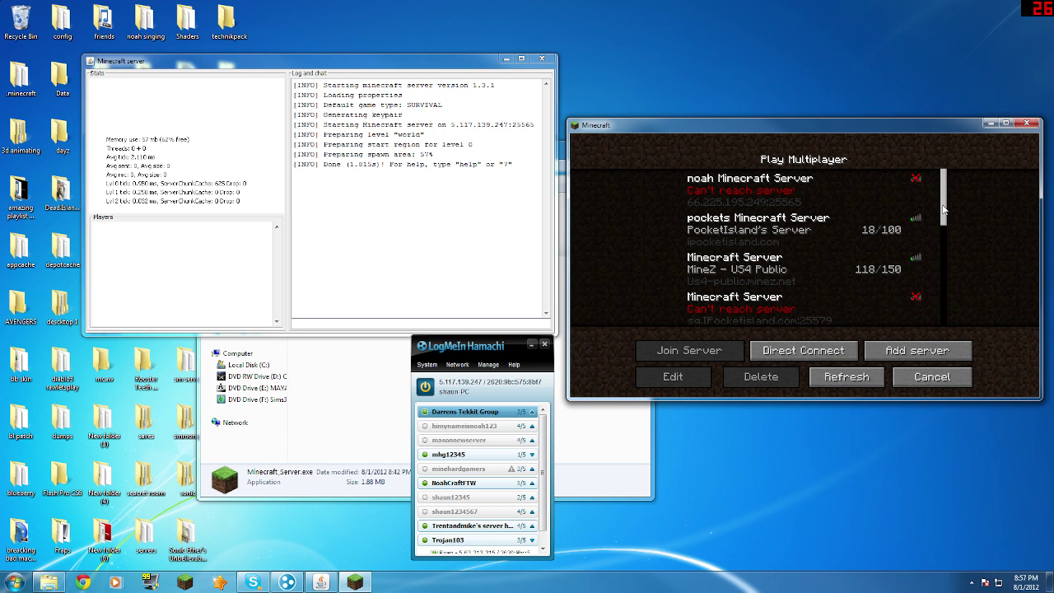
Step: Join the newly added Minecraft Server at the end of the multiplayer list and walk around the spawn area
{"action": "left_click_drag", "start_coordinate": [945, 210], "coordinate": [945, 324]}
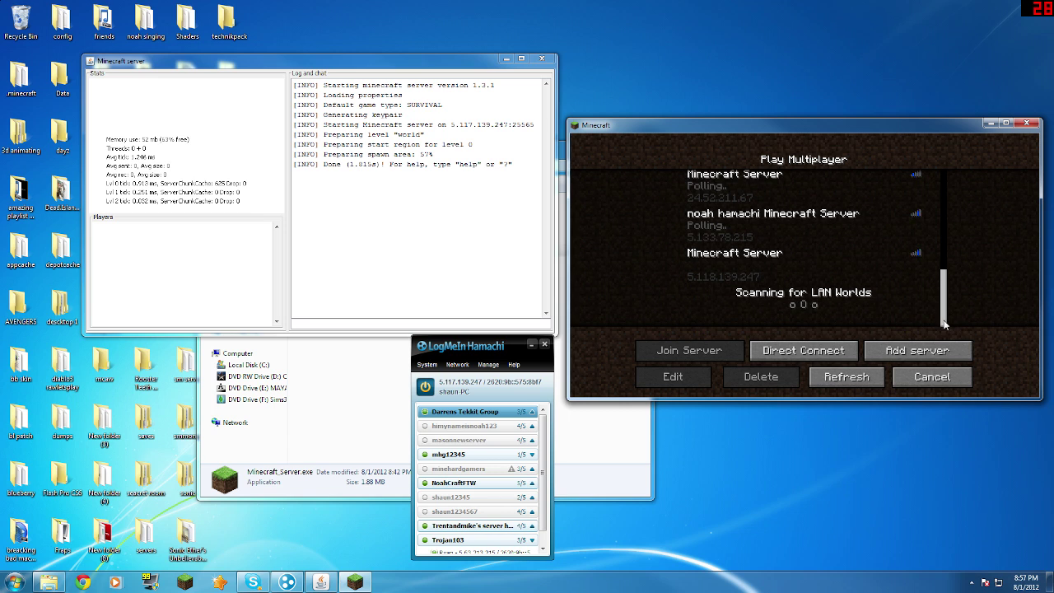
{"action": "left_click", "coordinate": [845, 266]}
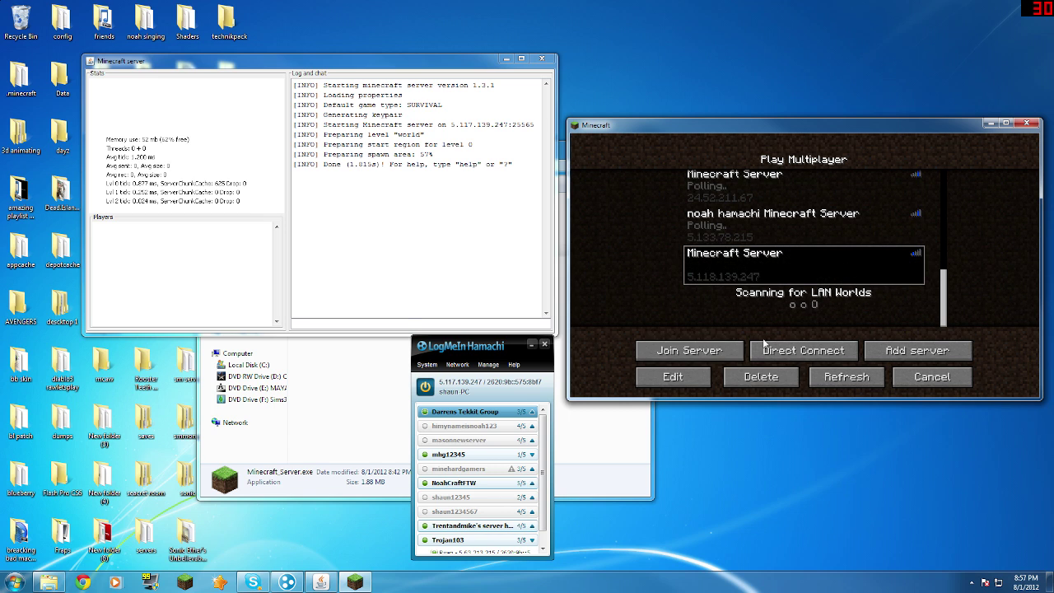
{"action": "left_click", "coordinate": [688, 350]}
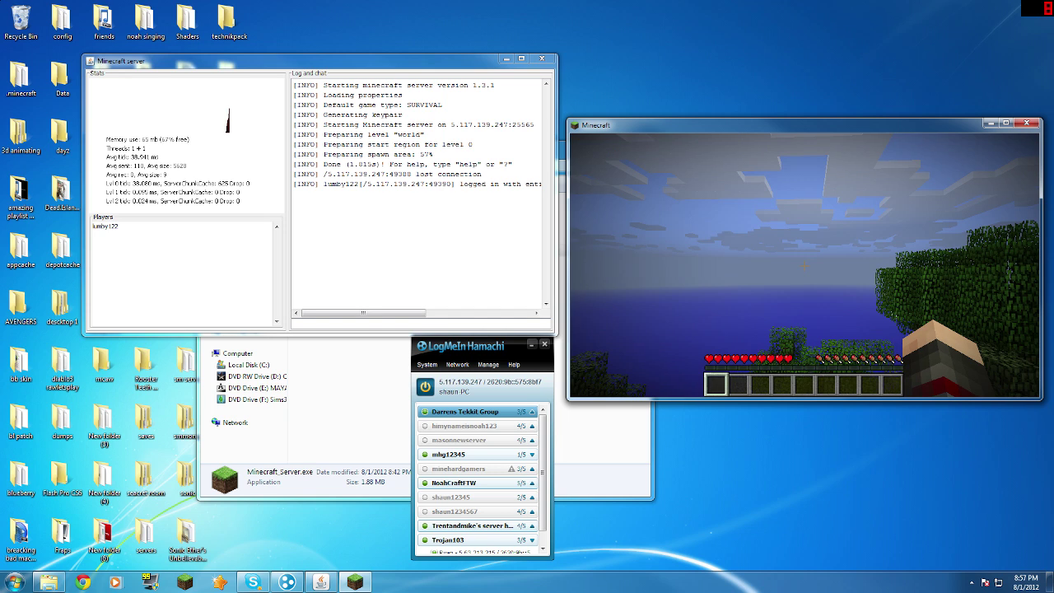
{"action": "mouse_move", "coordinate": [804, 265]}
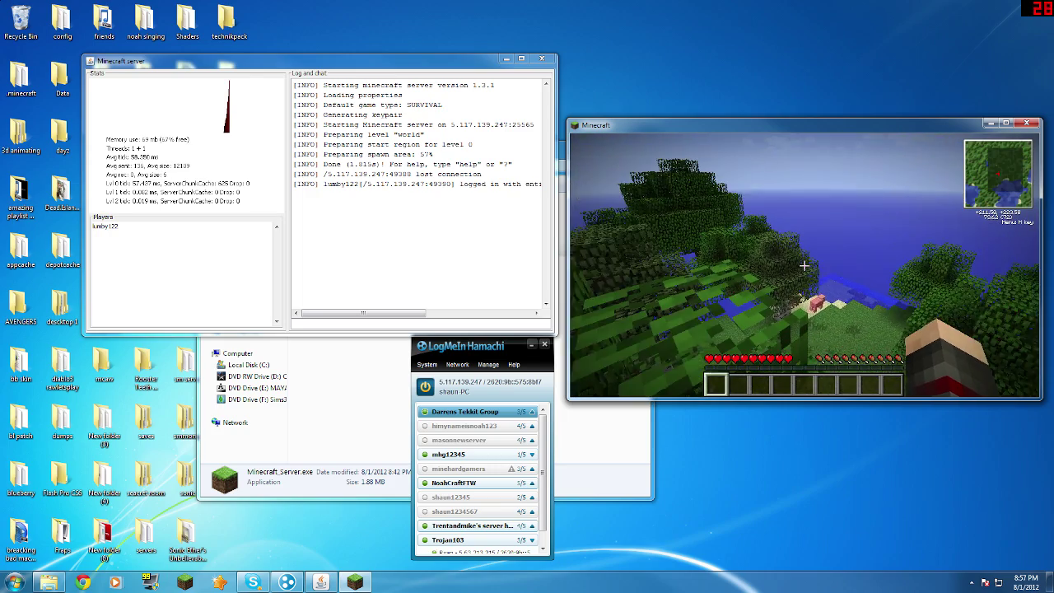
{"action": "key", "text": "w"}
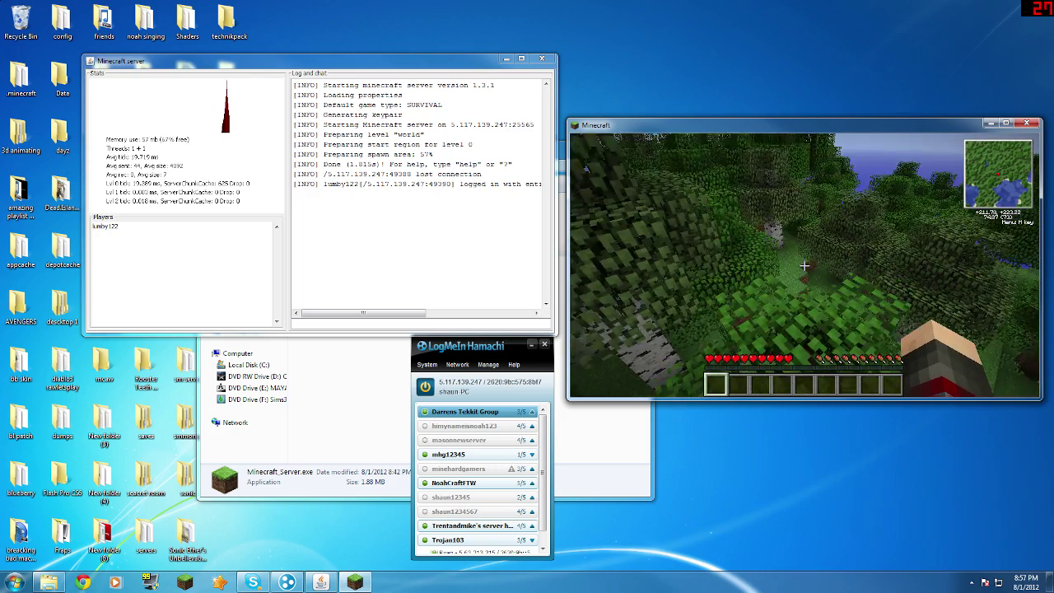
{"action": "key", "text": "w"}
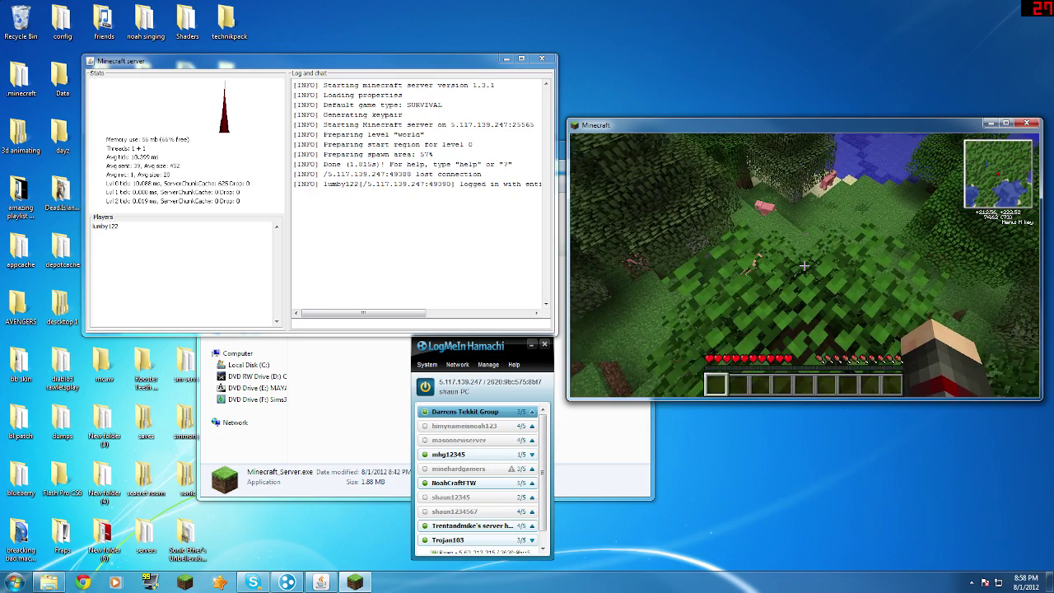